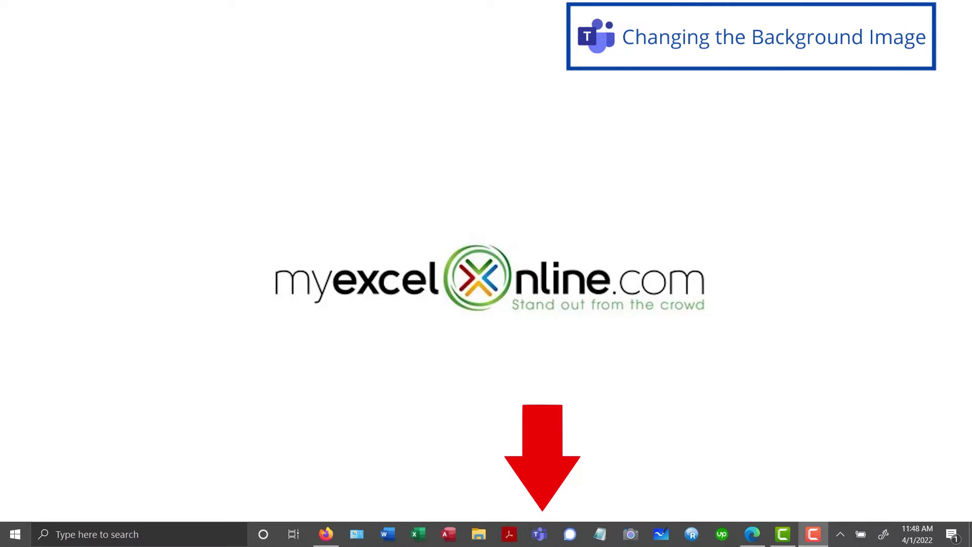
# Start the instant meeting 'Meeting with MEO' from Teams and open its pre-join device settings.
pyautogui.click(540, 543)
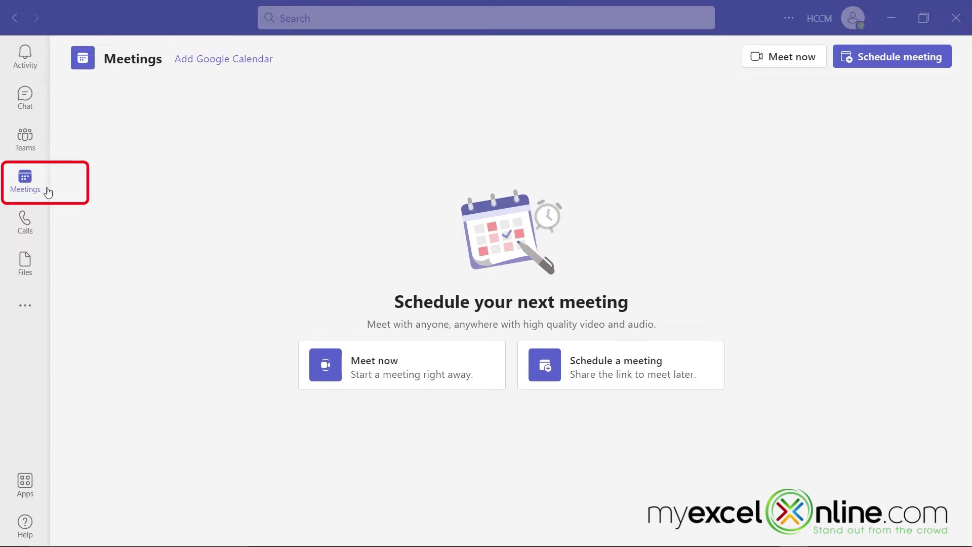
pyautogui.click(772, 59)
pyautogui.write('Meeting with MEO')
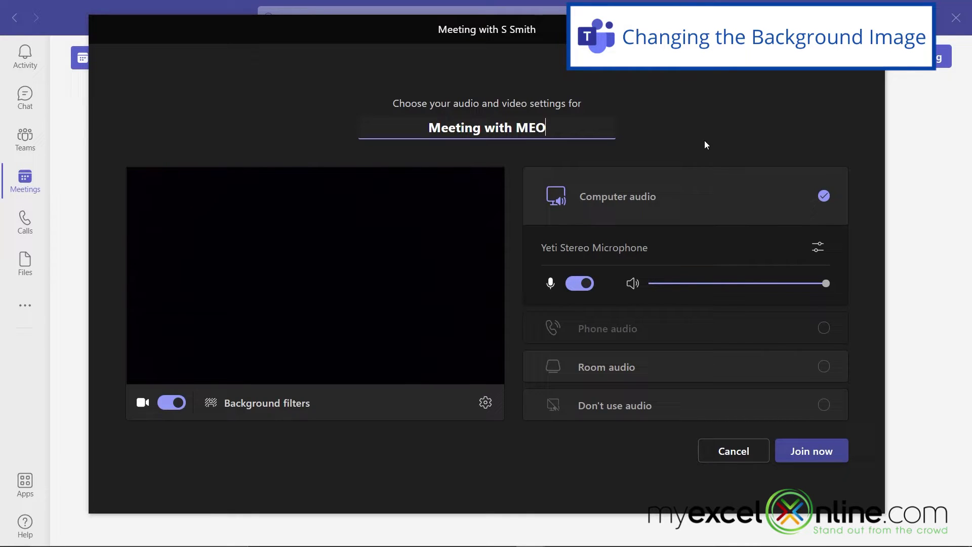
pyautogui.click(817, 251)
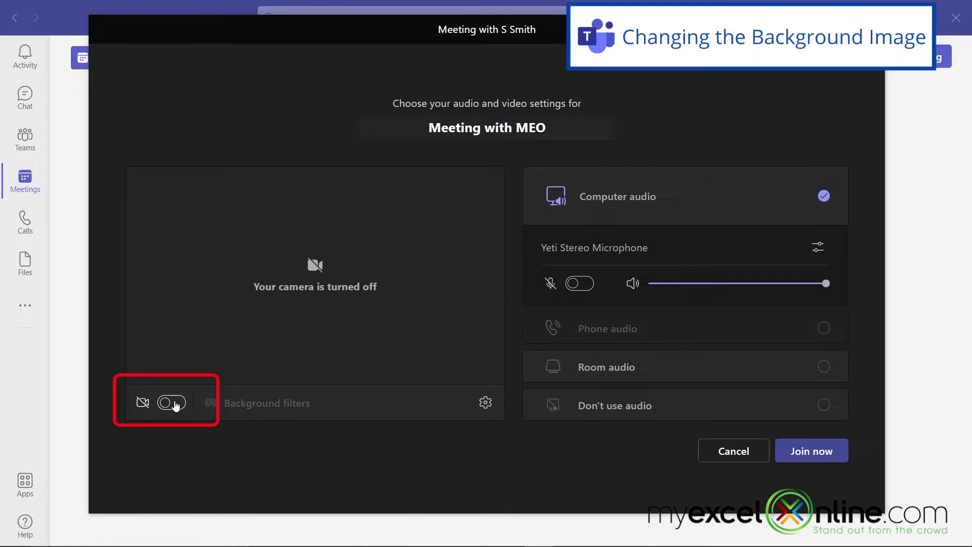
# Turn the camera on, try None, Pantone Home Office, Pantone and Contemporary Office 3, then choose Beach.
pyautogui.click(173, 403)
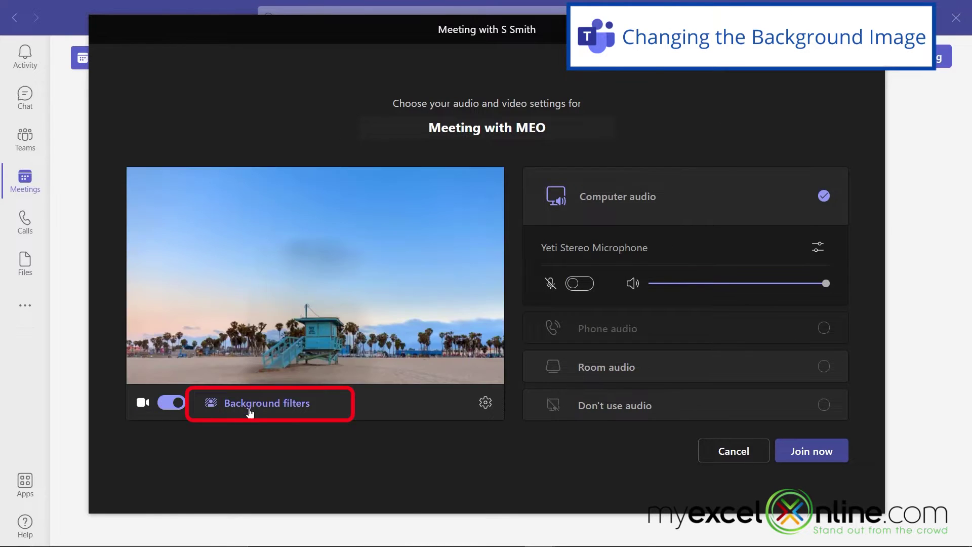
pyautogui.click(249, 413)
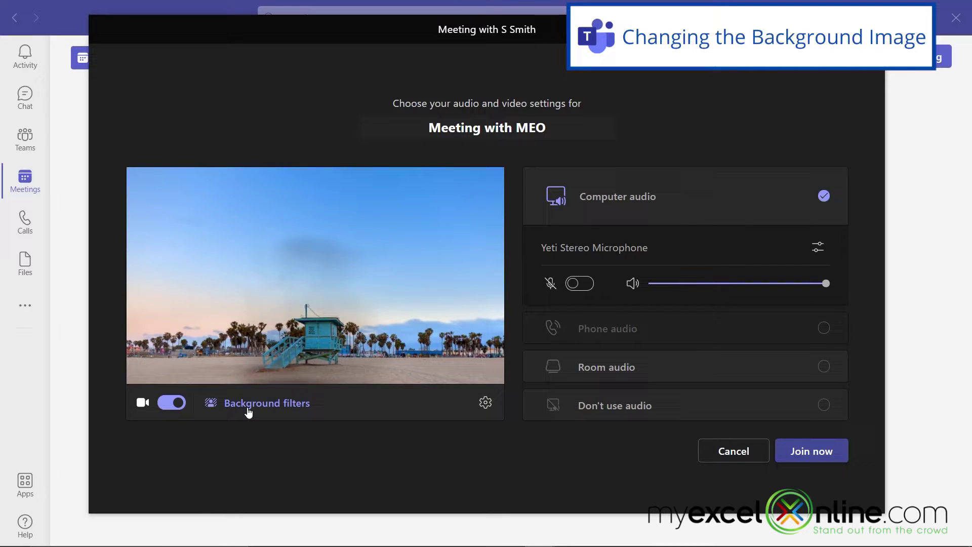
pyautogui.click(734, 168)
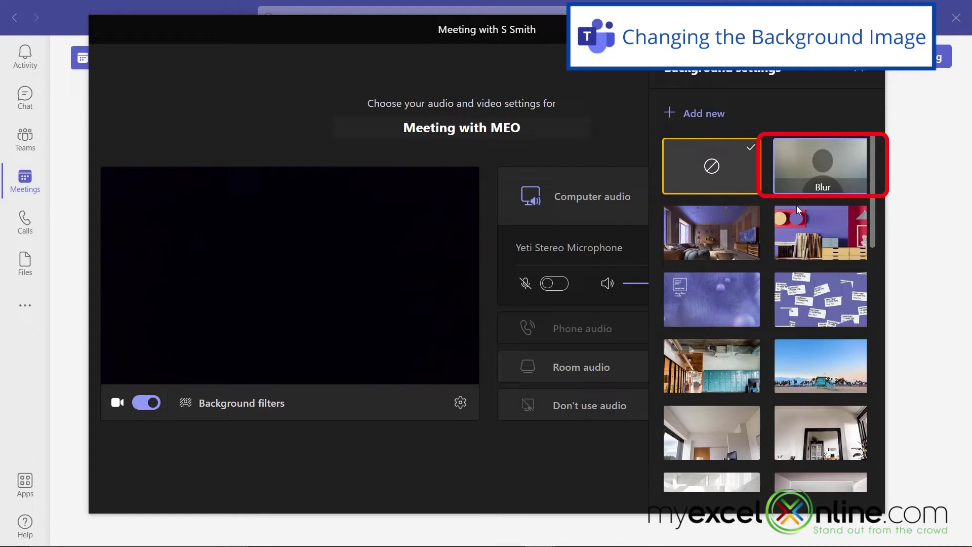
pyautogui.click(714, 238)
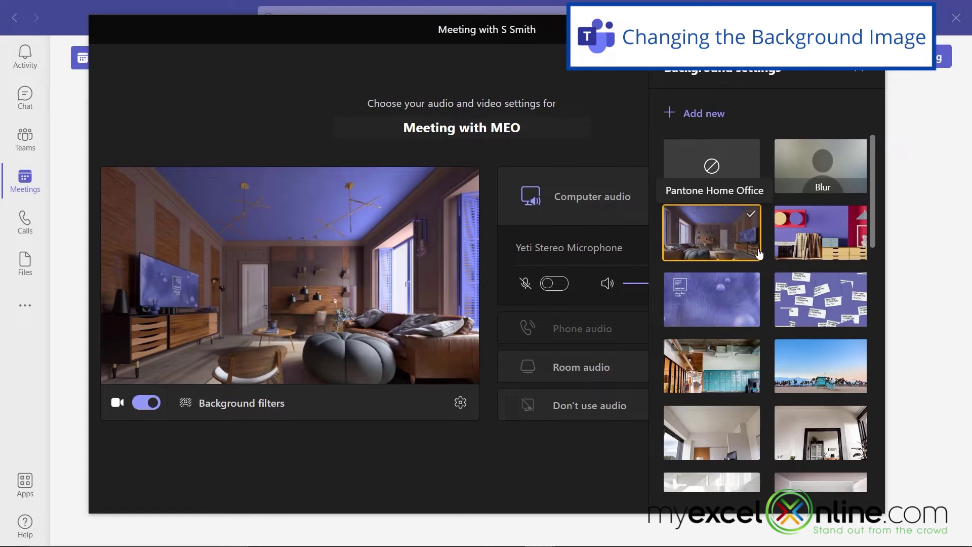
pyautogui.click(713, 304)
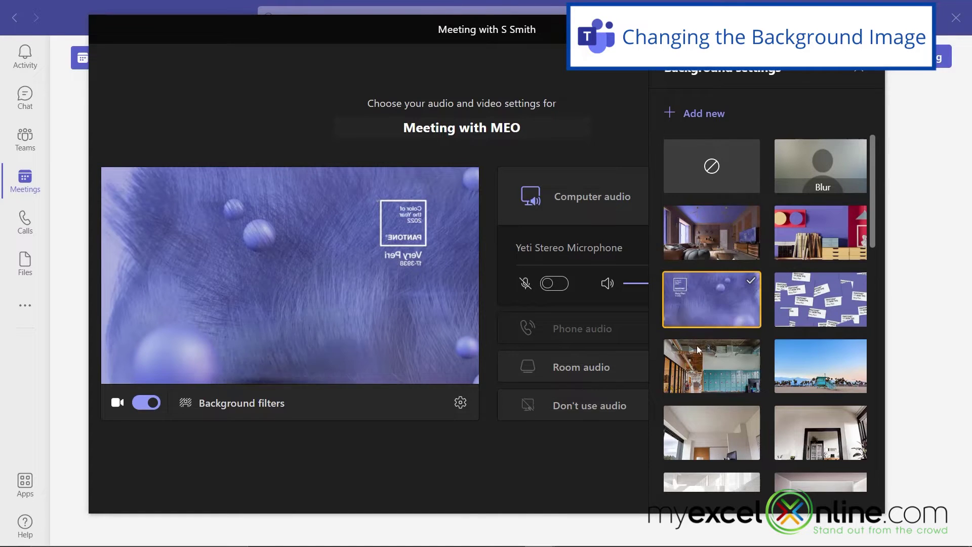
pyautogui.click(702, 371)
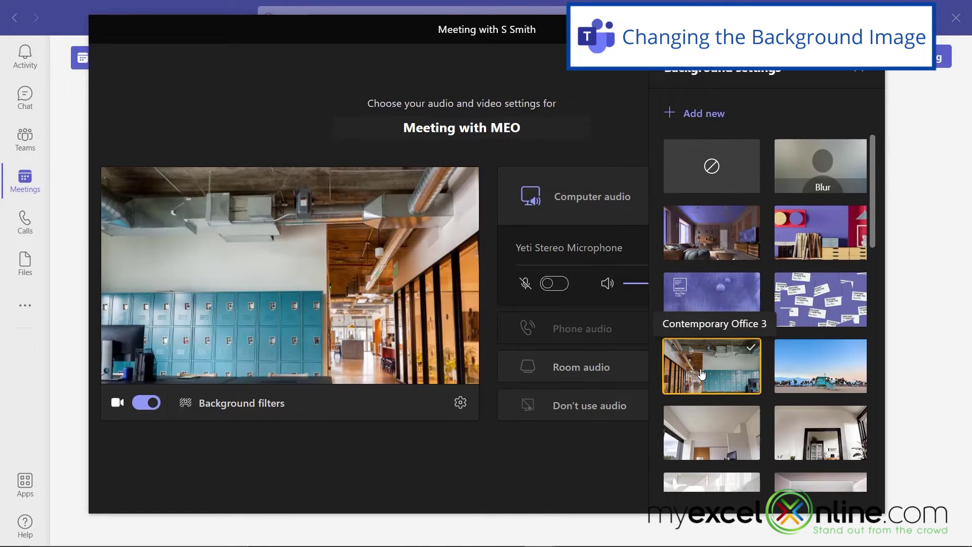
pyautogui.click(818, 377)
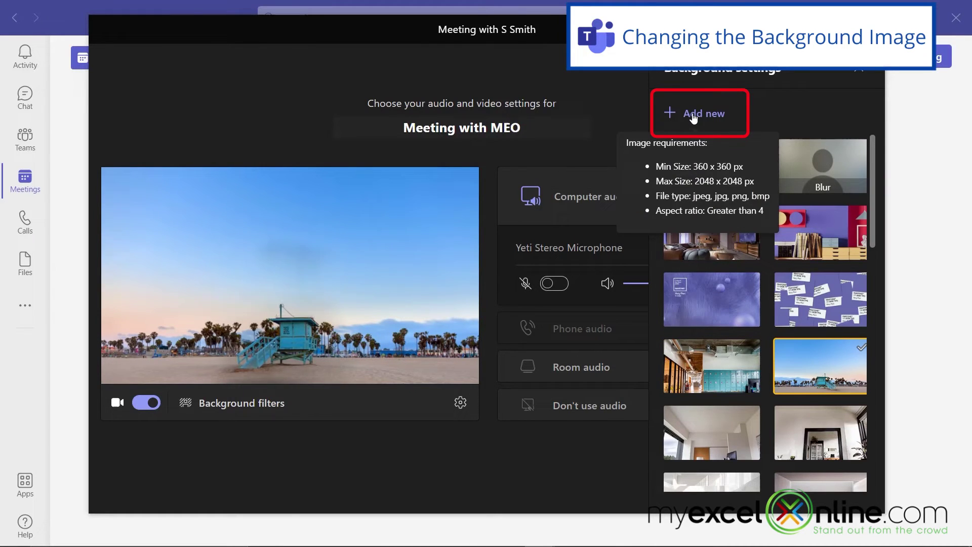
# Upload MicrosoftViva-Teams-background-4.jpg from disk as the custom pre-join background.
pyautogui.click(694, 116)
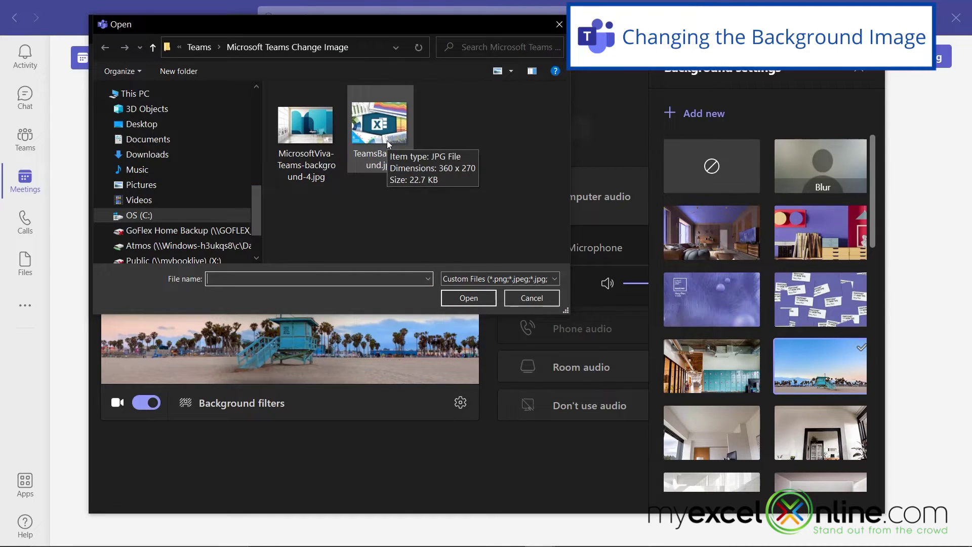
pyautogui.click(386, 141)
pyautogui.click(306, 129)
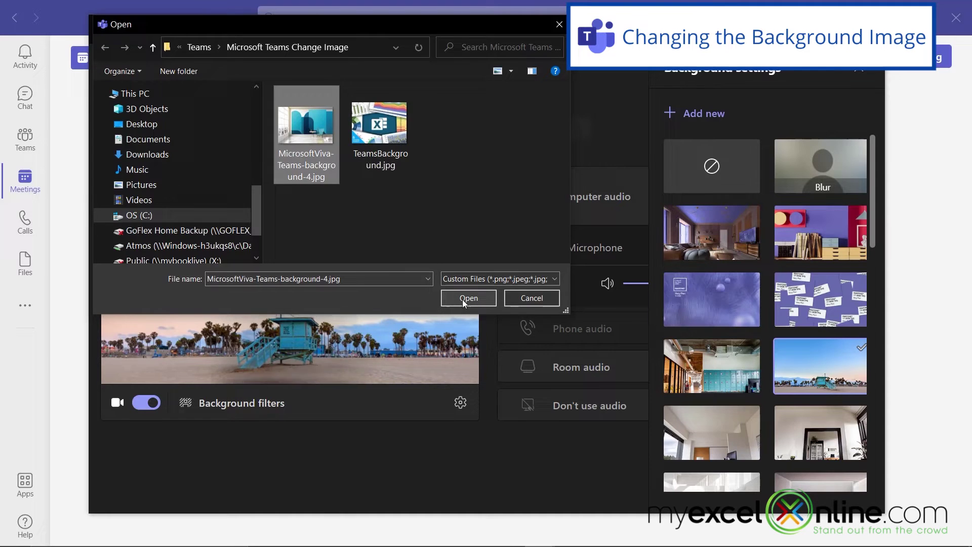
pyautogui.click(463, 299)
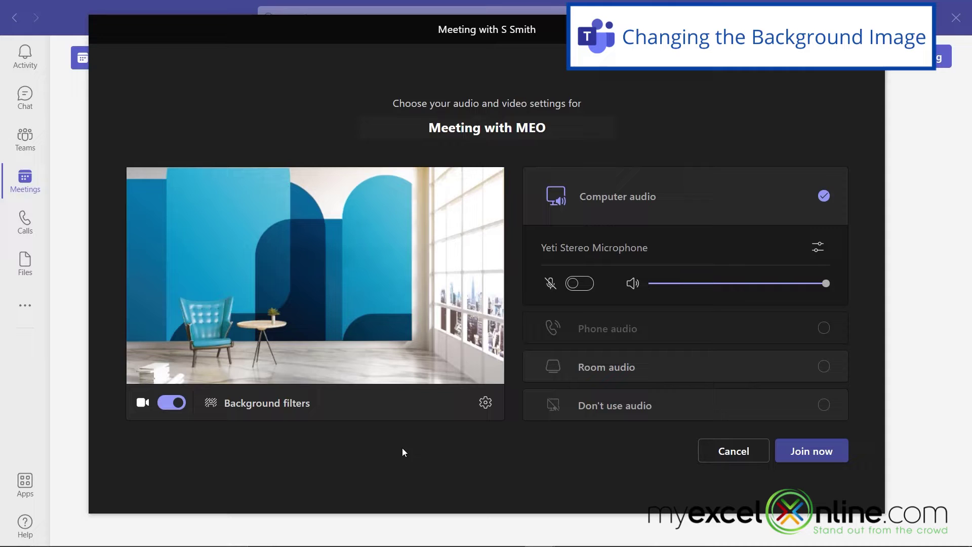
# Join the meeting, preview Contemporary Office 3 as the background, and apply it with video on.
pyautogui.click(817, 453)
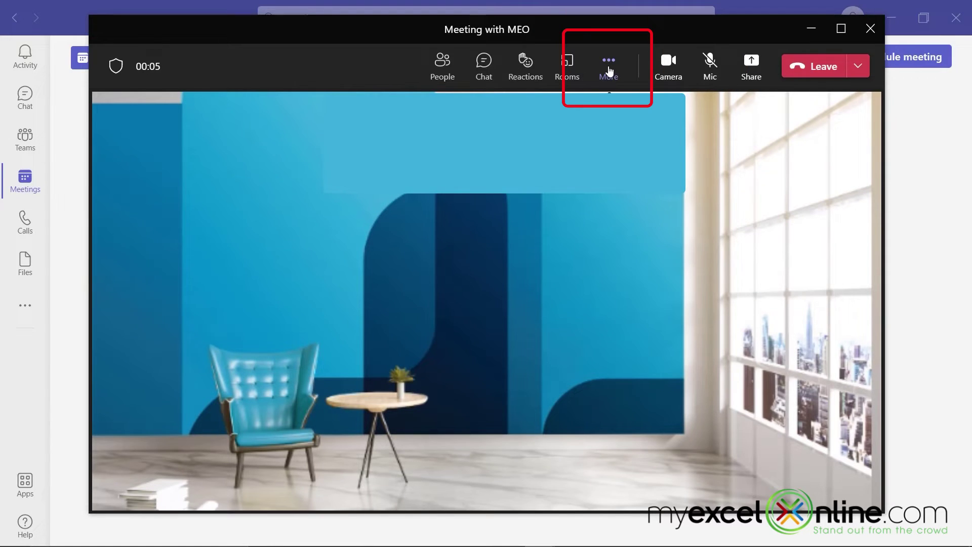
pyautogui.click(609, 68)
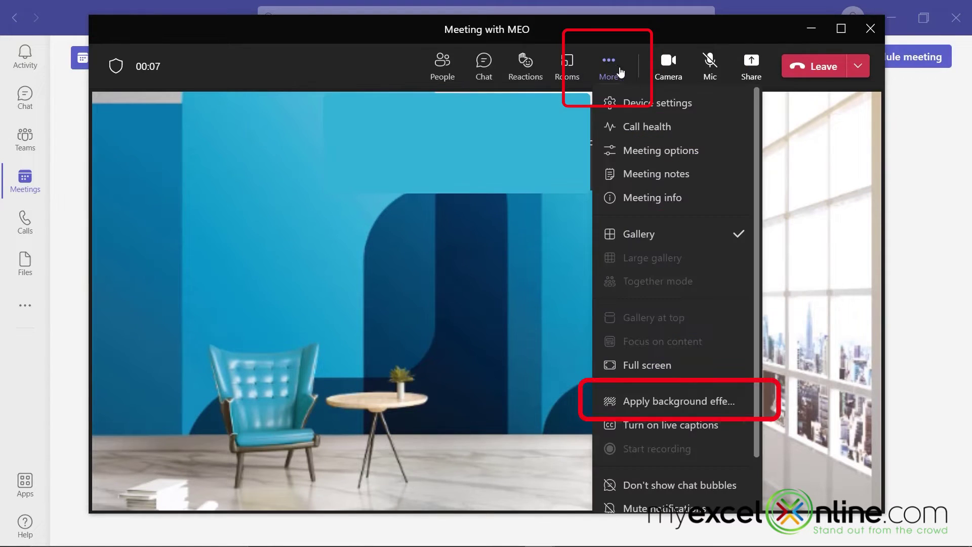
pyautogui.click(657, 402)
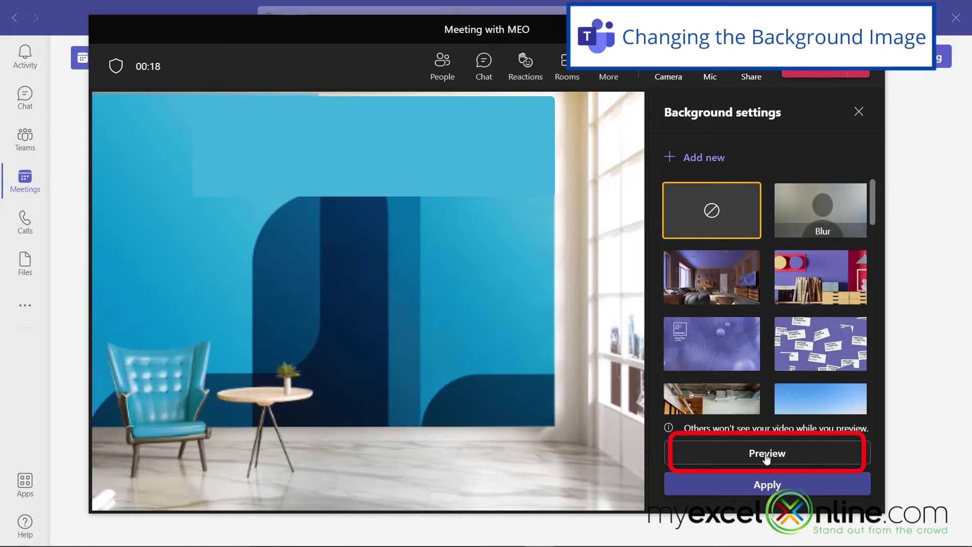
pyautogui.click(725, 403)
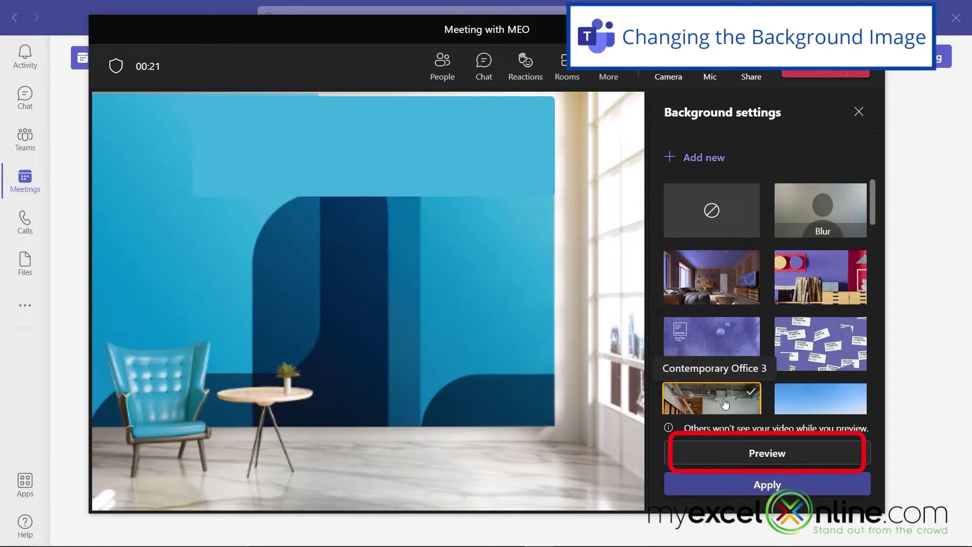
pyautogui.click(783, 459)
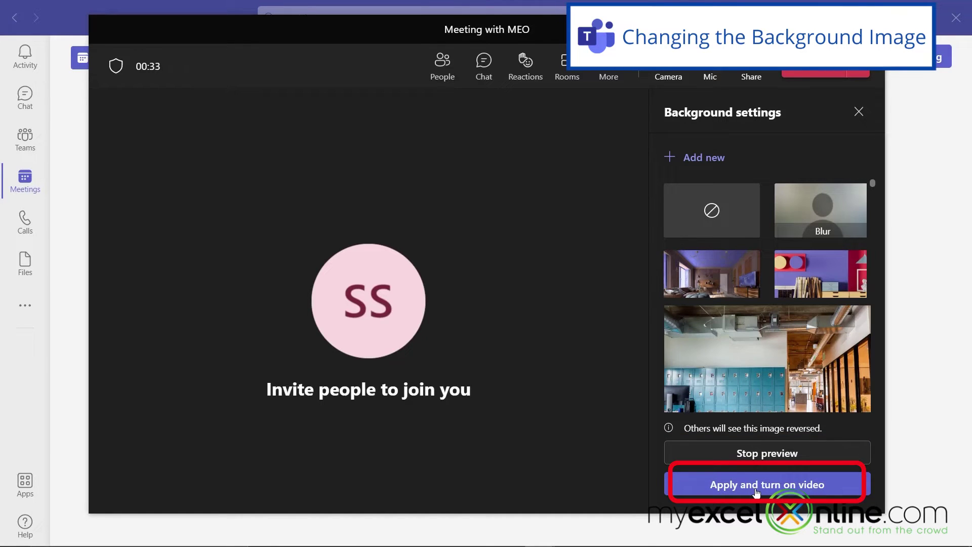
pyautogui.click(756, 489)
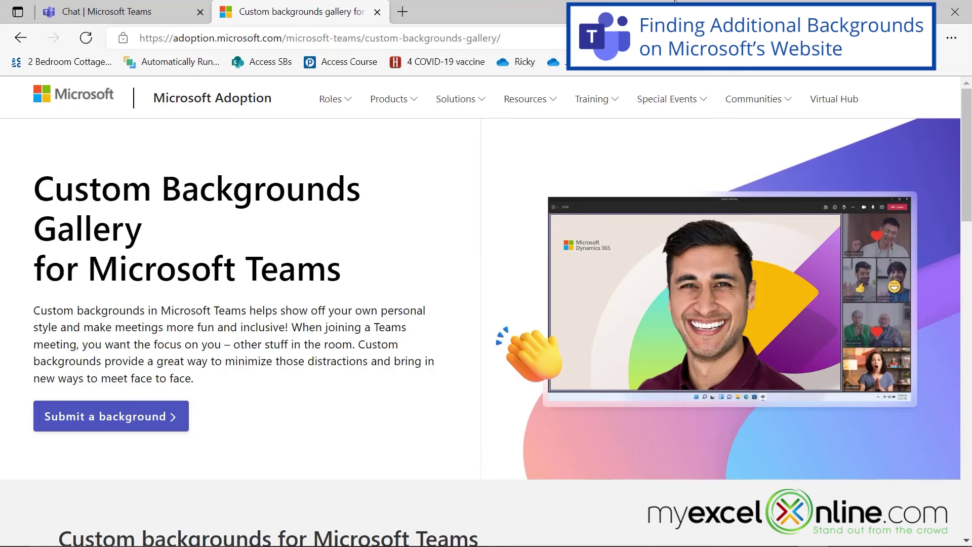
# Scroll the Custom backgrounds gallery, select its web address, and open the Microsoft Viva collection.
pyautogui.scroll(-10, 466, 260)
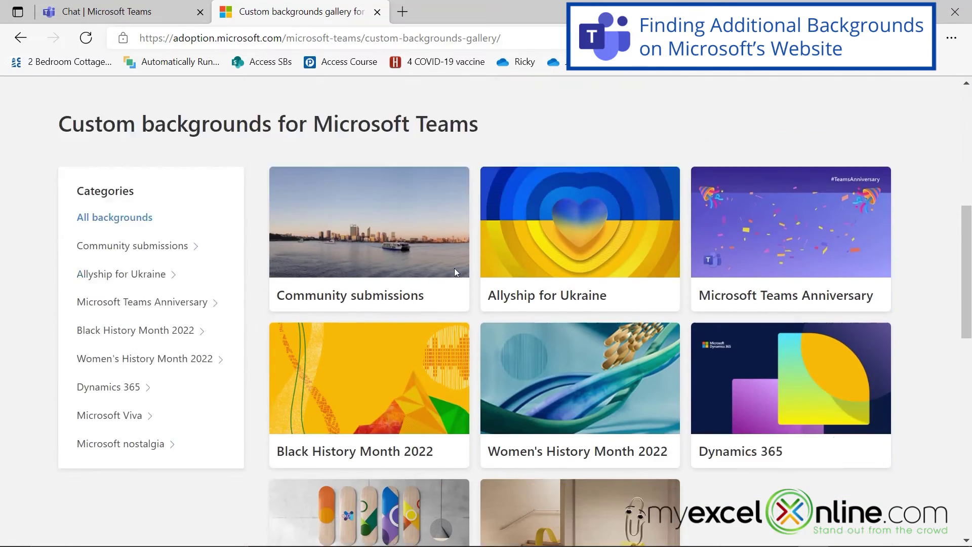
pyautogui.scroll(1, 157, 356)
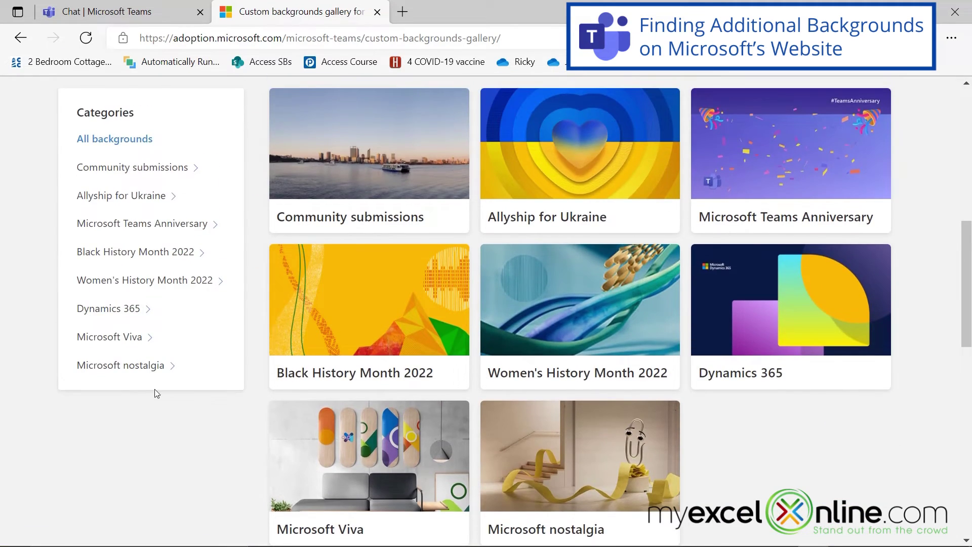
pyautogui.scroll(5, 376, 256)
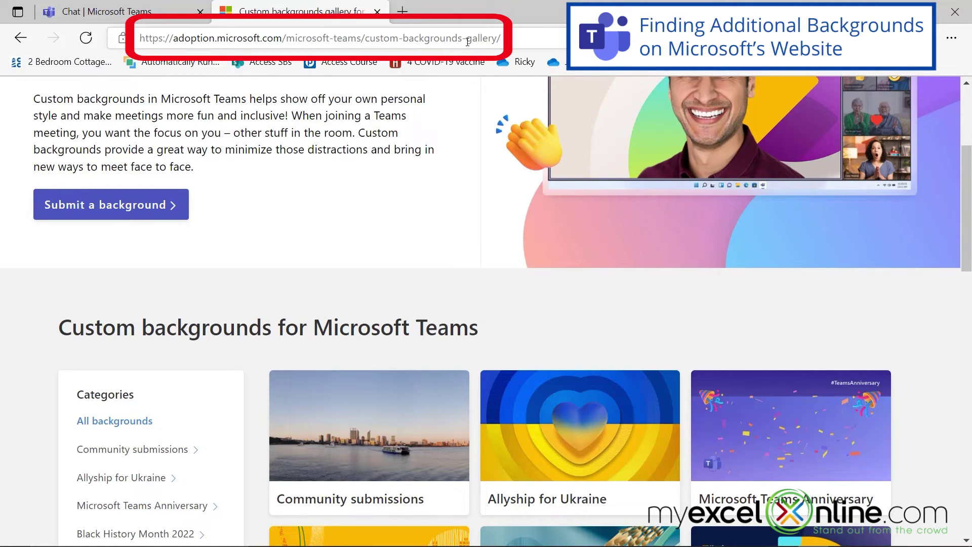
pyautogui.click(468, 41)
pyautogui.scroll(-3, 513, 191)
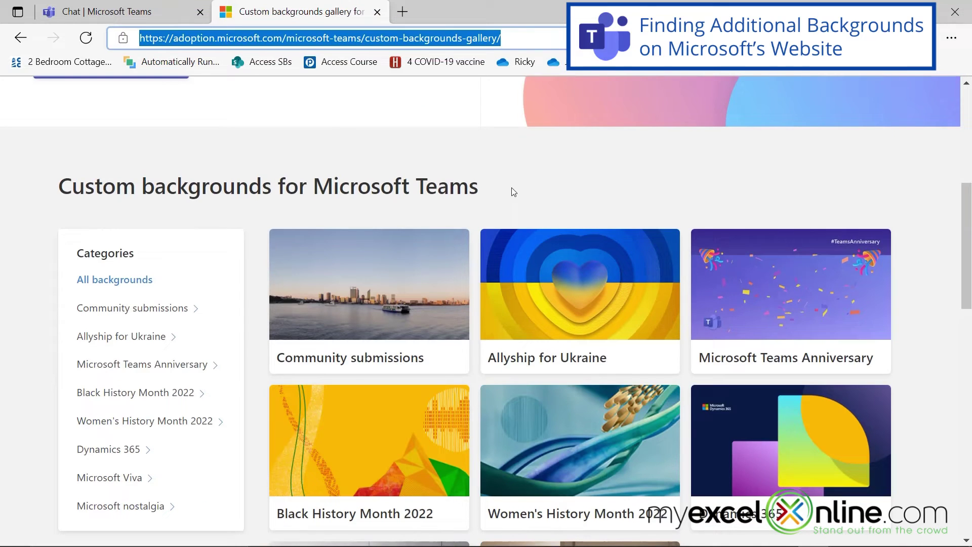
pyautogui.scroll(-4, 512, 191)
pyautogui.click(347, 399)
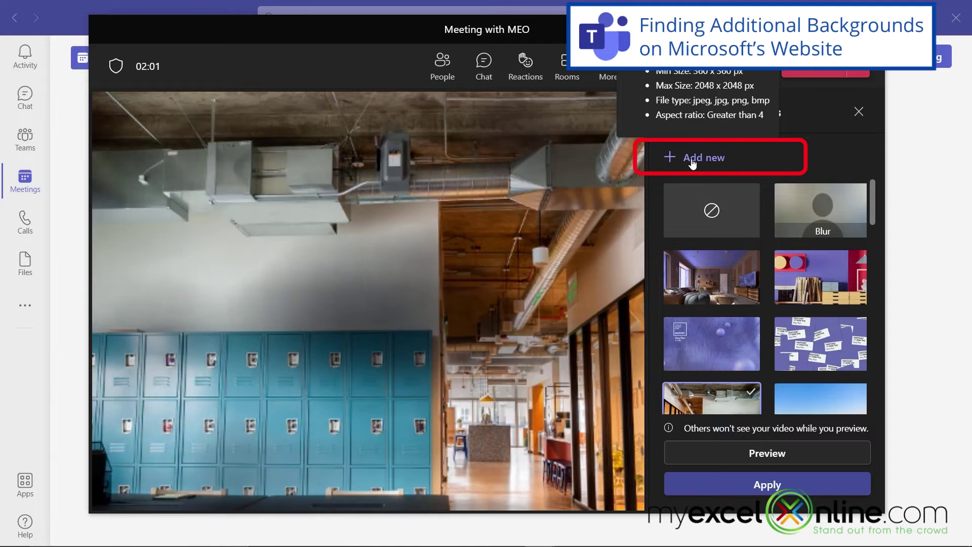
# Close the Background settings pane without adding an image and turn the meeting camera off.
pyautogui.click(687, 161)
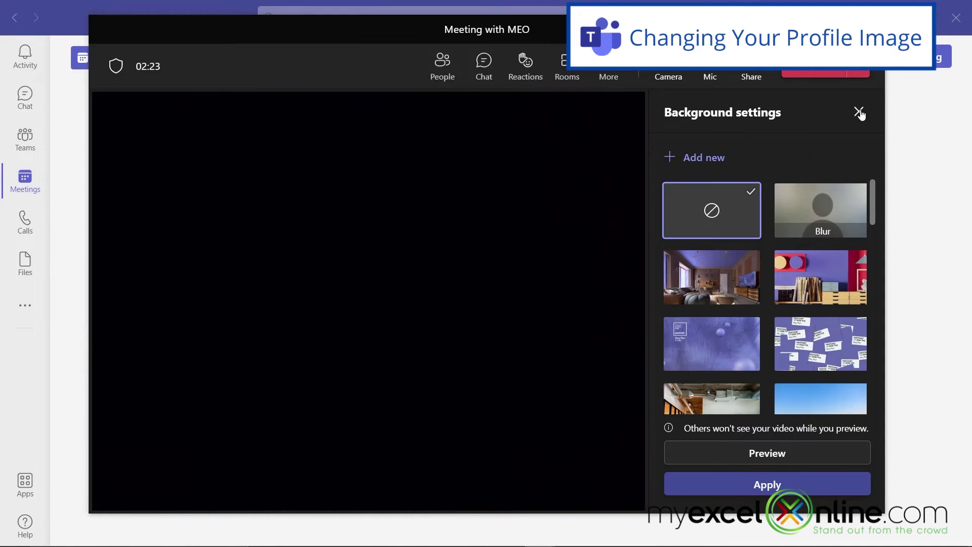
pyautogui.click(859, 111)
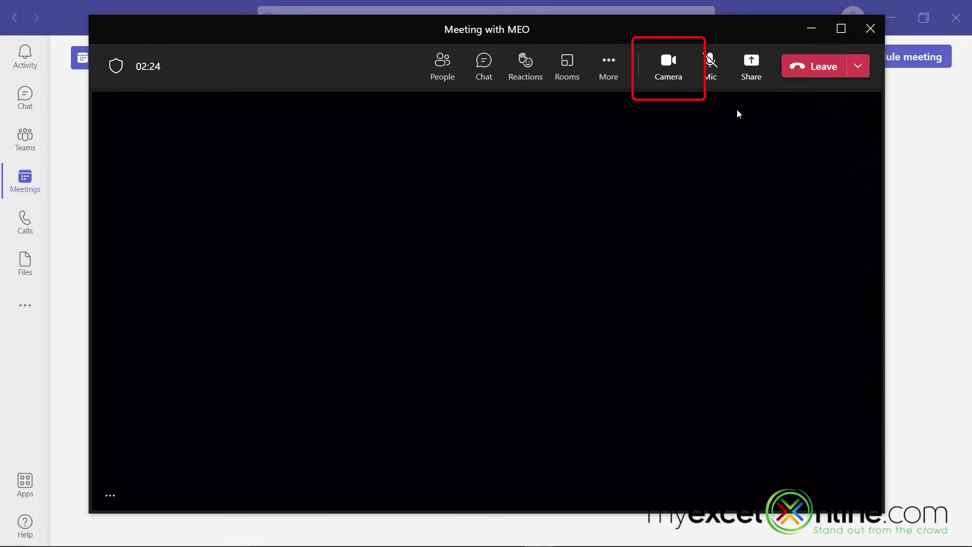
pyautogui.click(668, 72)
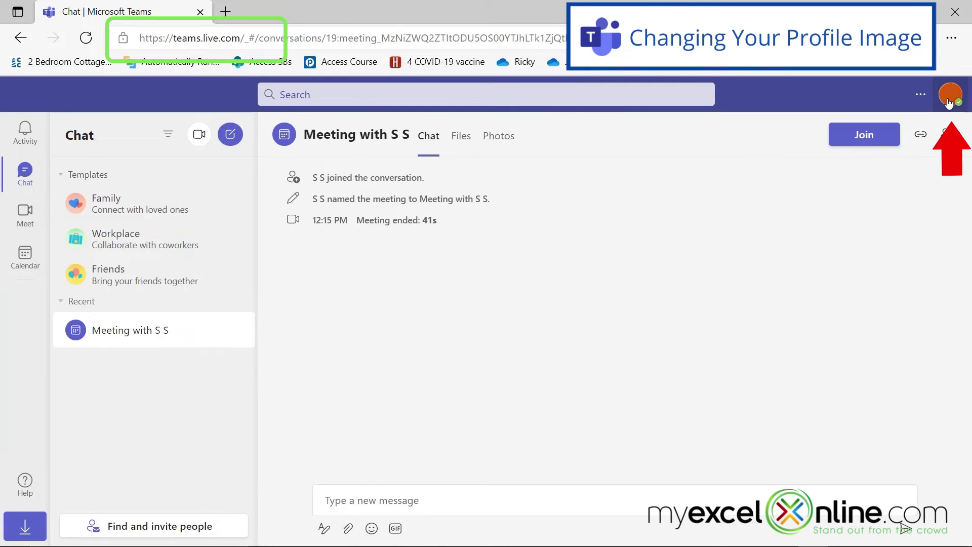
# Choose Manage account from the profile avatar menu to reach the Accounts settings.
pyautogui.click(952, 99)
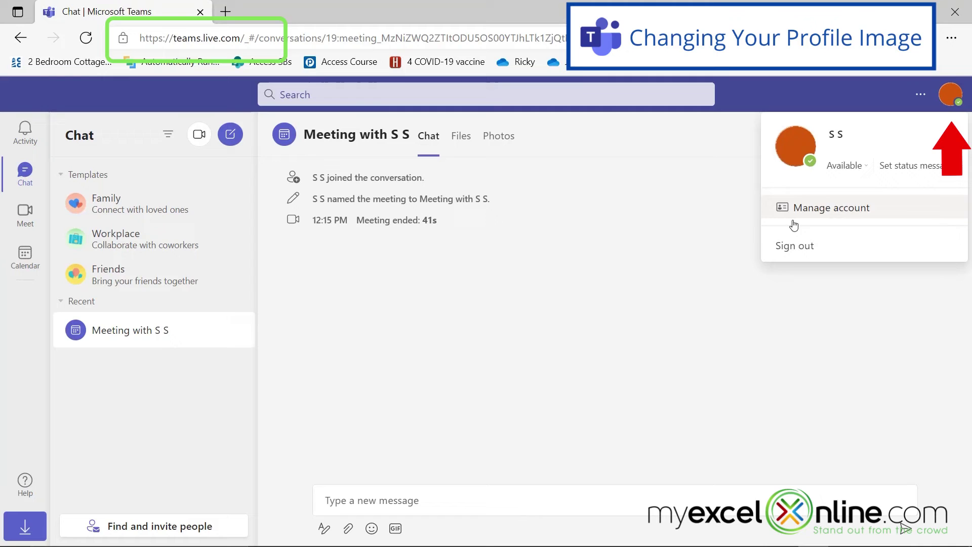
pyautogui.click(805, 212)
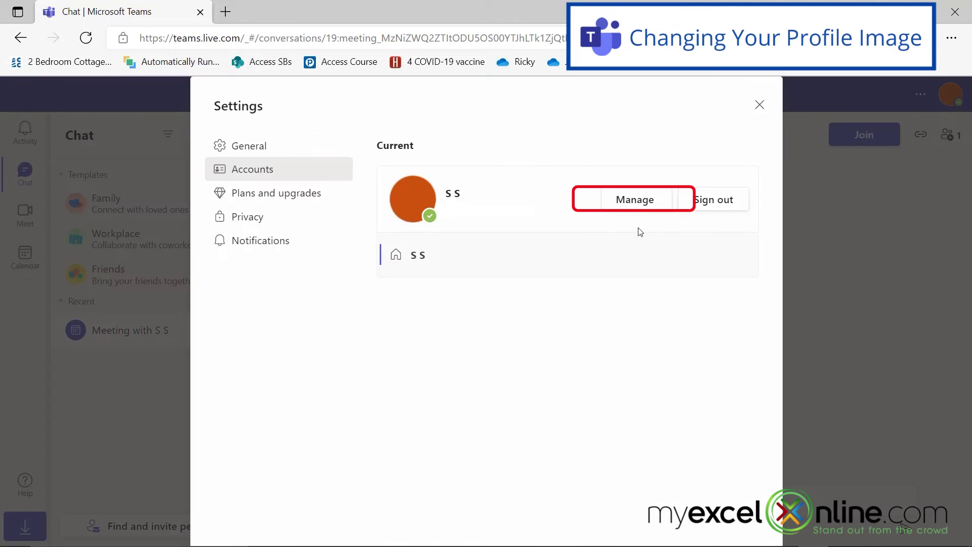
# Set excel.png as the Microsoft account profile photo under Your info, save, and close the tab.
pyautogui.click(636, 200)
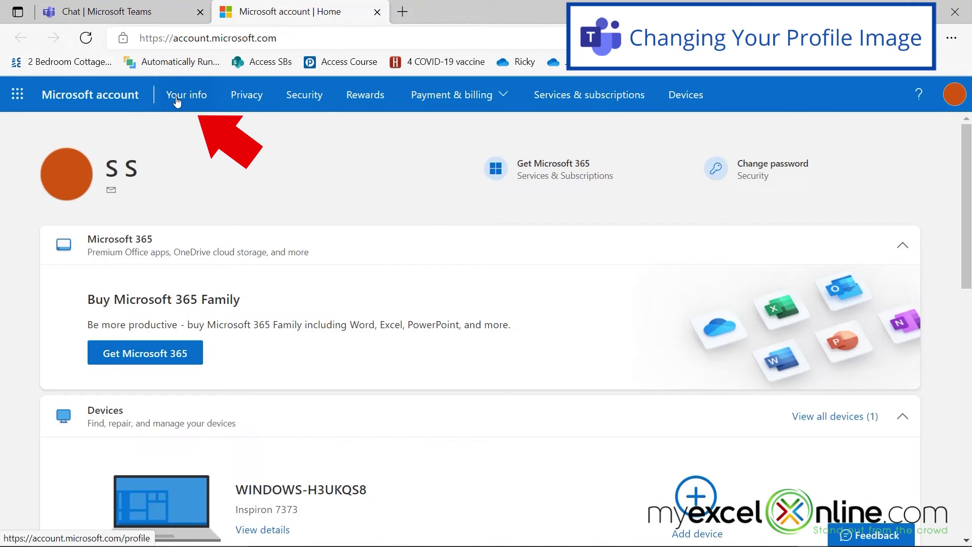
pyautogui.click(177, 101)
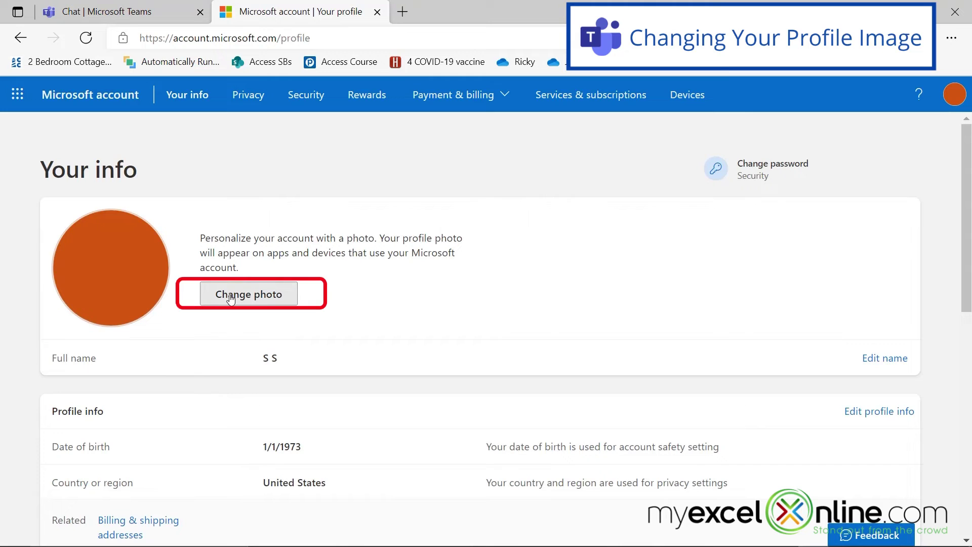
pyautogui.click(230, 298)
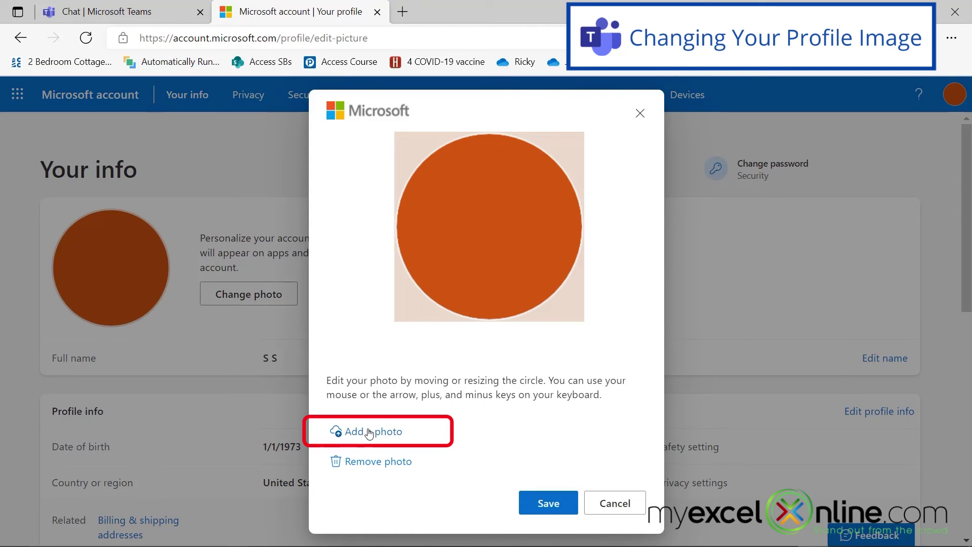
pyautogui.click(369, 433)
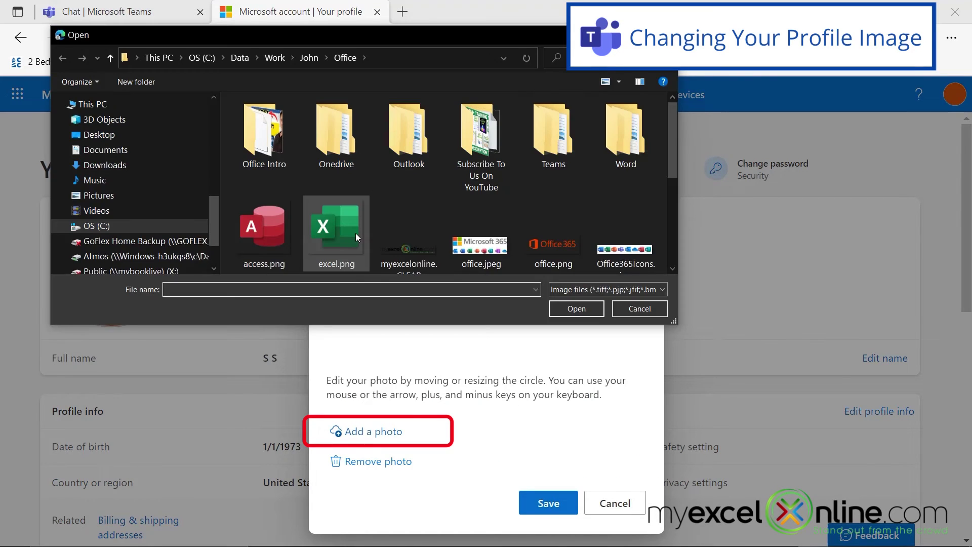
pyautogui.doubleClick(355, 233)
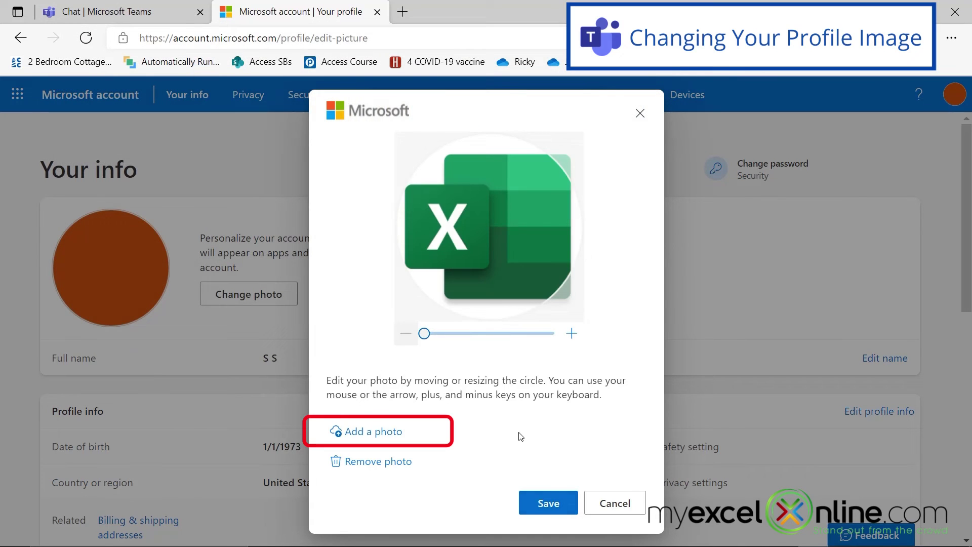
pyautogui.click(540, 506)
pyautogui.click(605, 515)
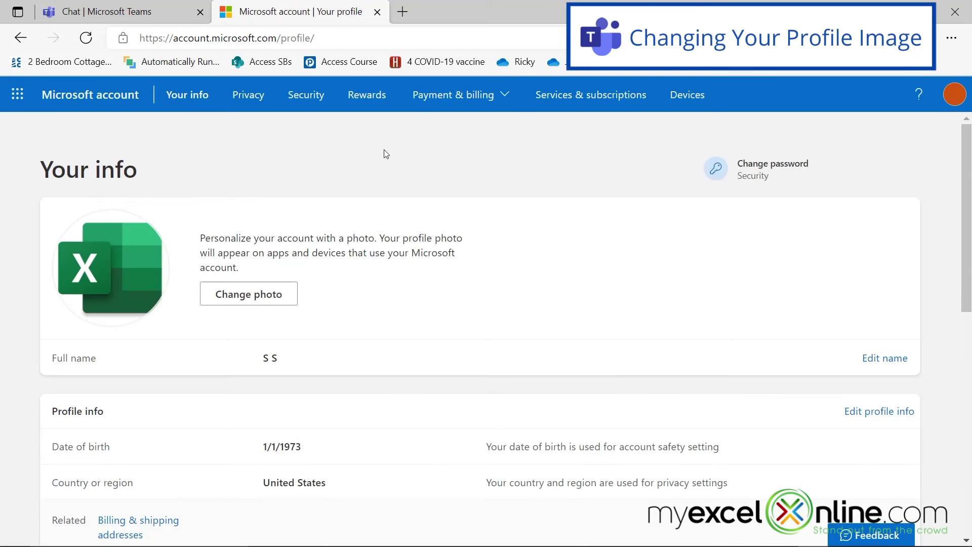
pyautogui.hotkey('ctrl', 'w')
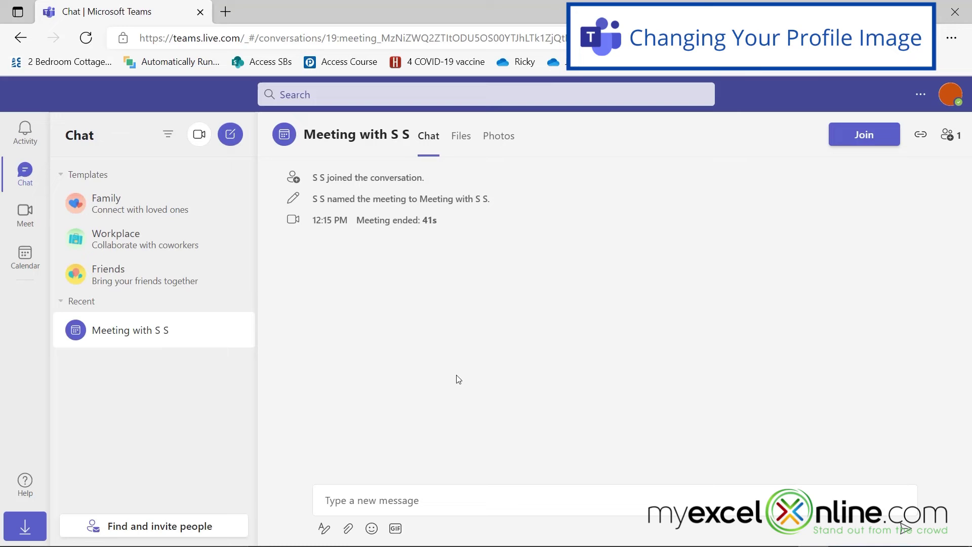
# Start a new Meet now meeting from the Meet page and join it.
pyautogui.click(25, 215)
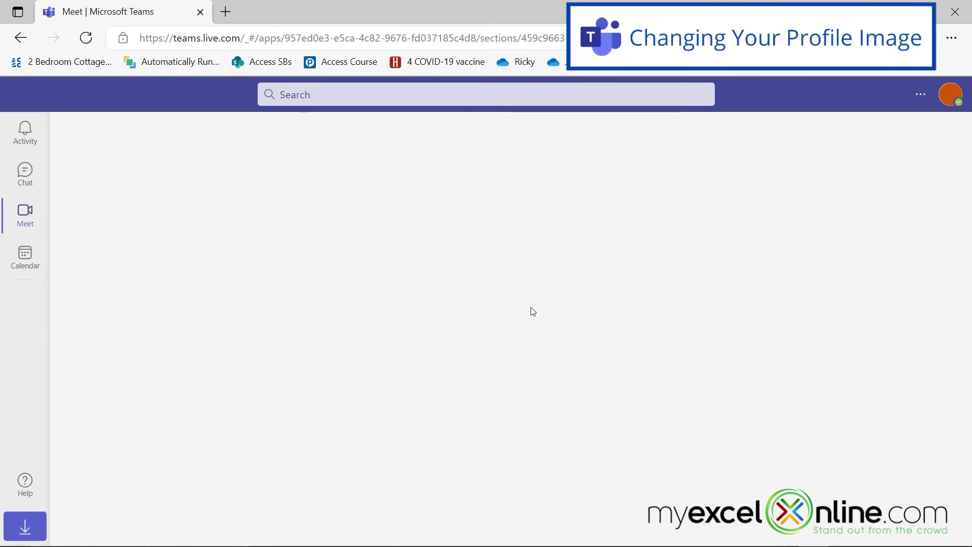
pyautogui.click(487, 463)
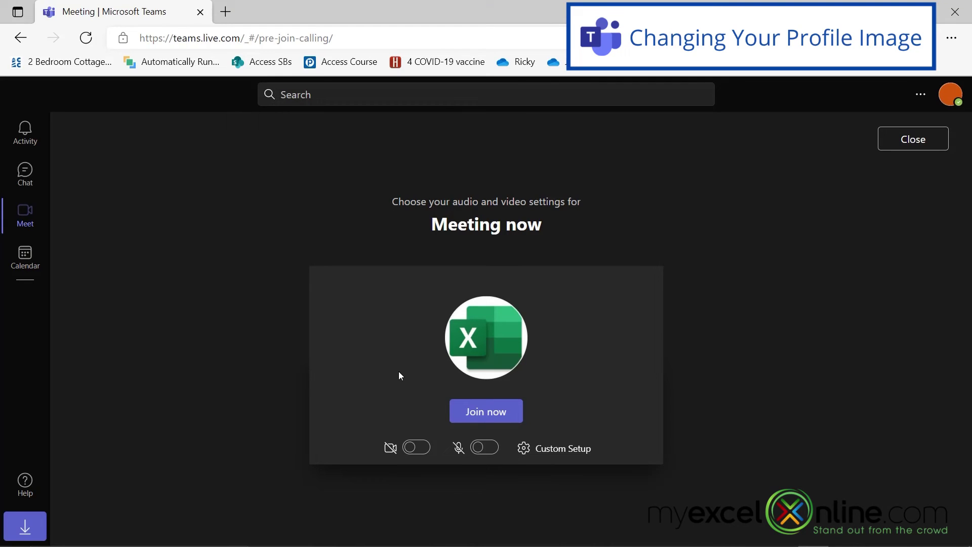
pyautogui.click(486, 414)
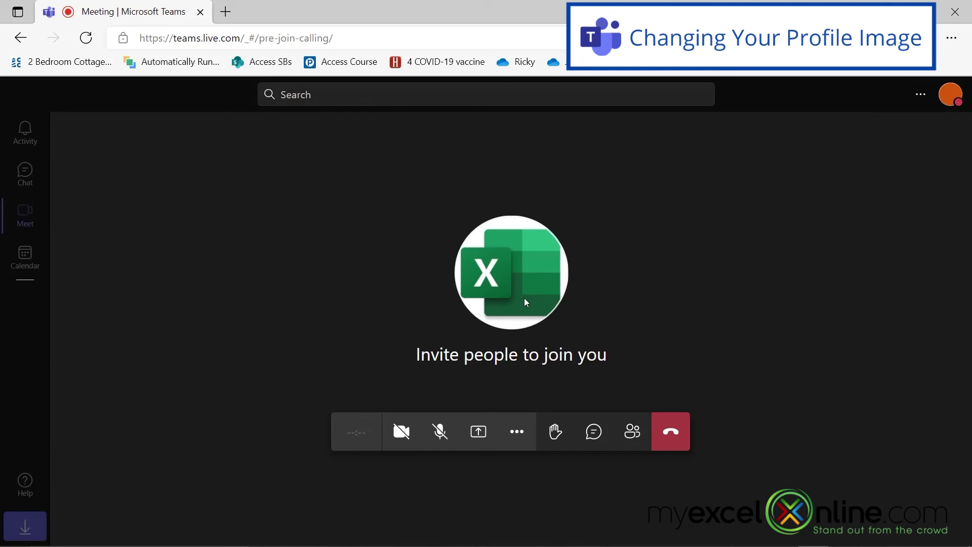